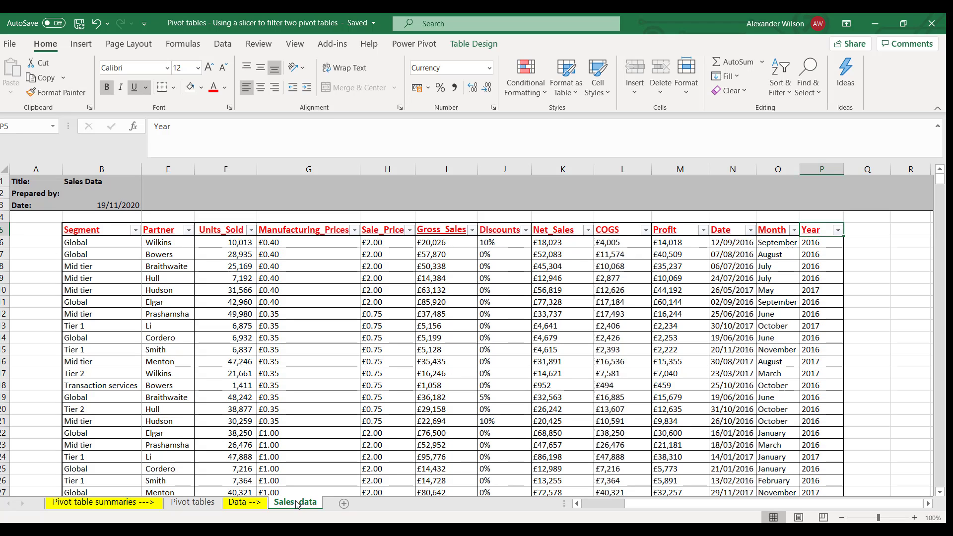
Switch to the Pivot tables sheet.
click(213, 504)
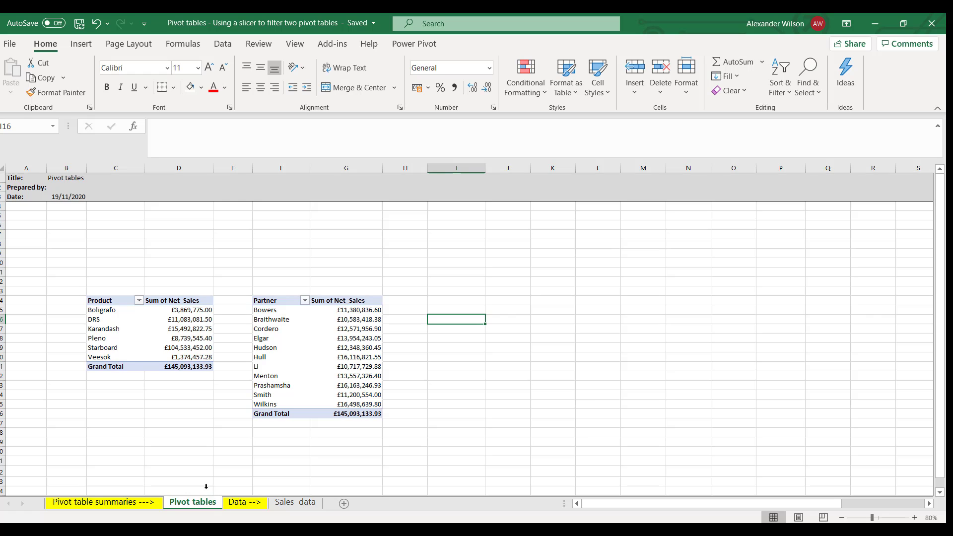
Add the Year field as a report filter to the Product pivot table.
click(113, 304)
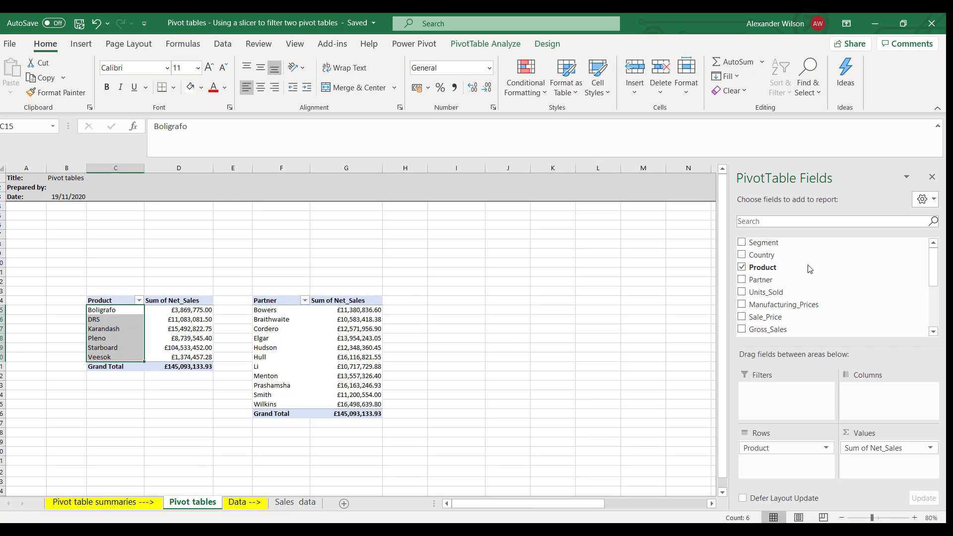
scroll(809, 267, down, 1)
scroll(809, 267, down, 2)
drag(757, 312, 776, 408)
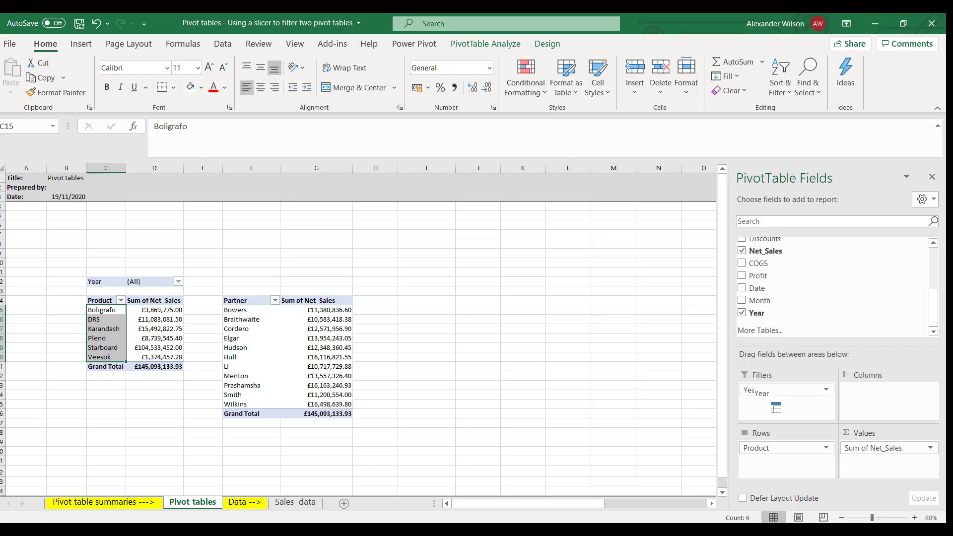
Set the Product pivot table's Year filter to show only 2016.
click(178, 281)
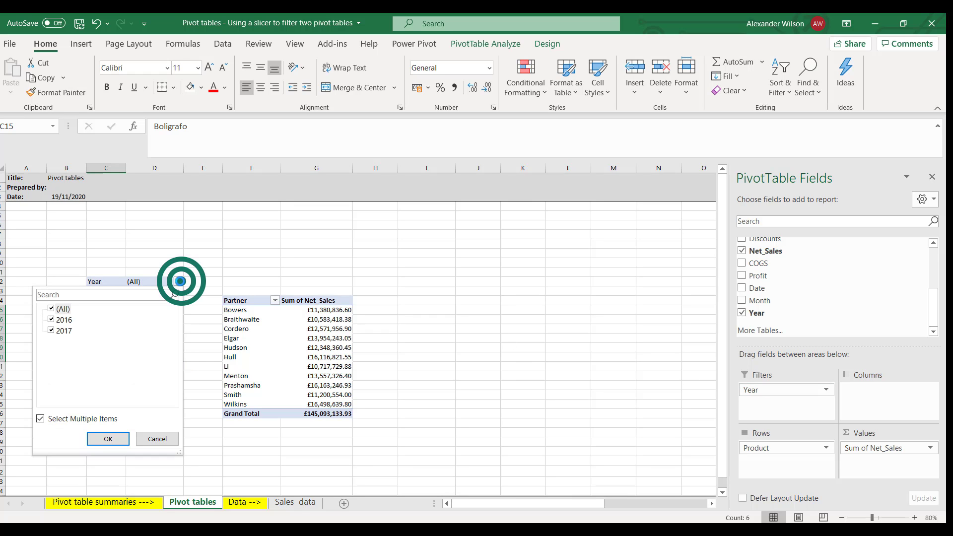
click(51, 309)
click(52, 320)
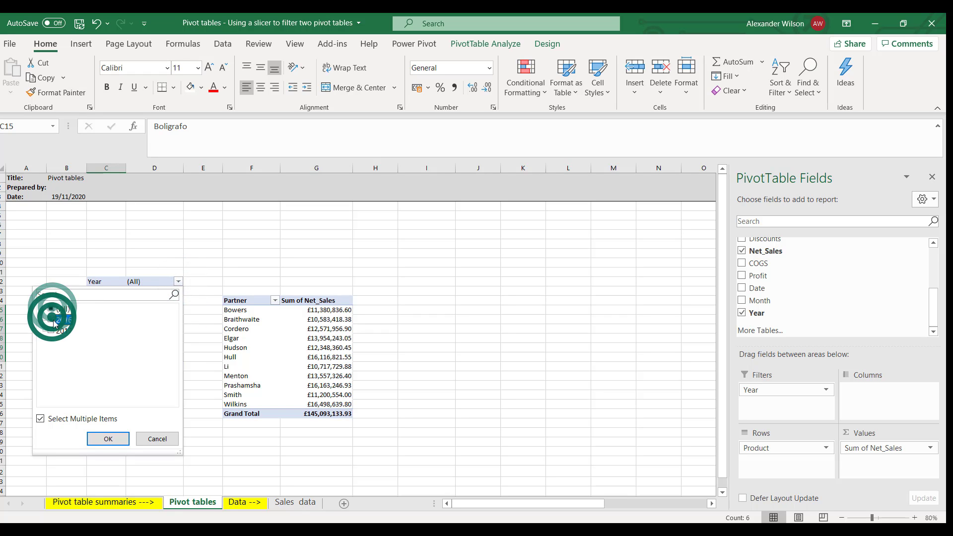
click(108, 439)
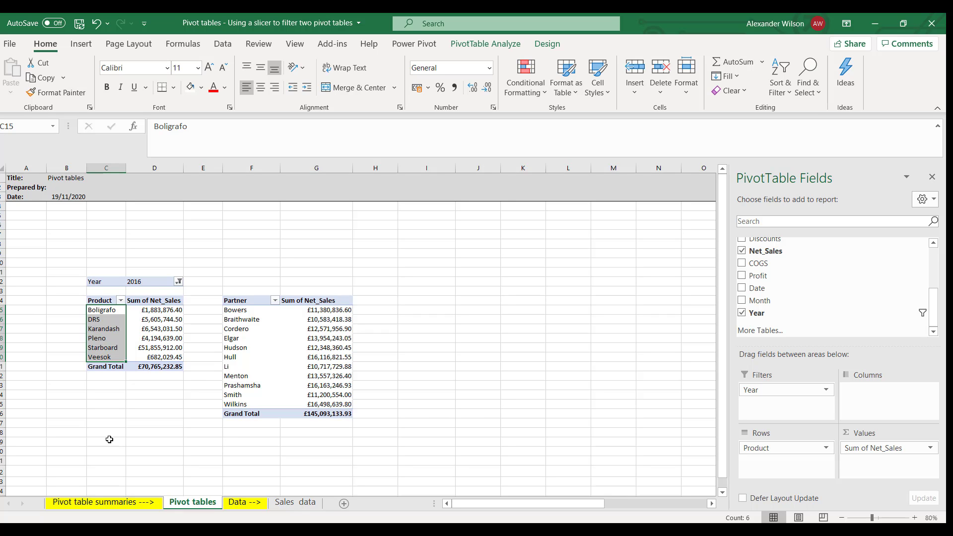
Add Year as a report filter to the Partner pivot table and restrict it to 2016.
click(257, 299)
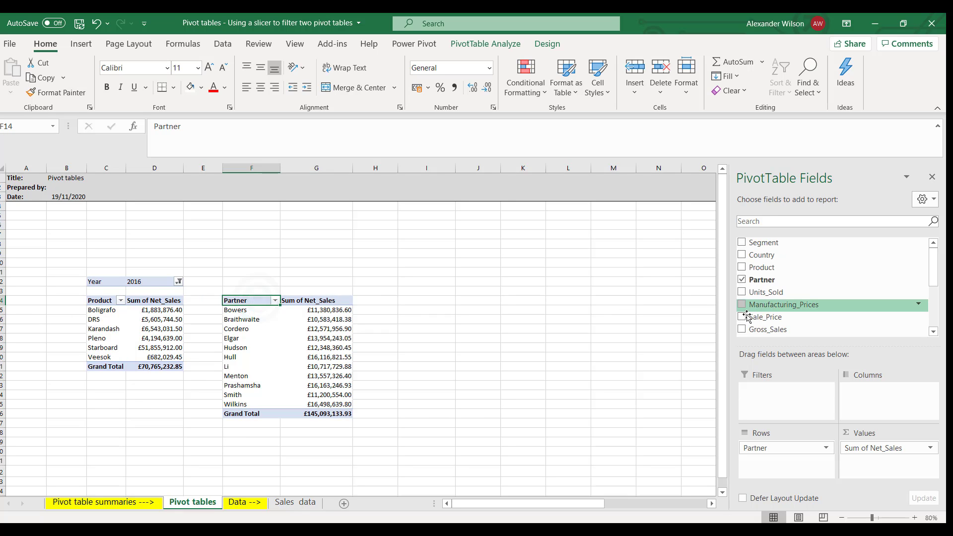
scroll(745, 308, down, 3)
drag(747, 314, 765, 397)
click(315, 282)
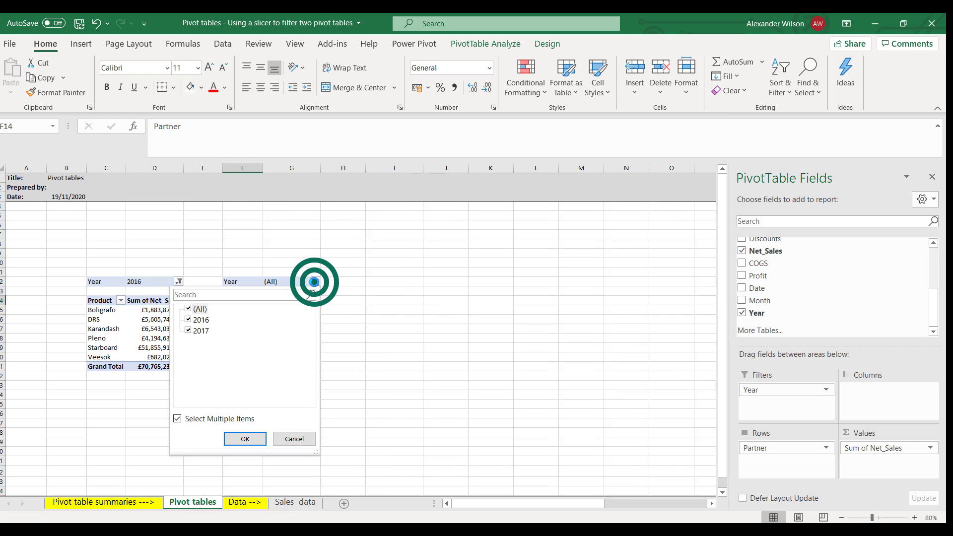
click(190, 310)
click(192, 320)
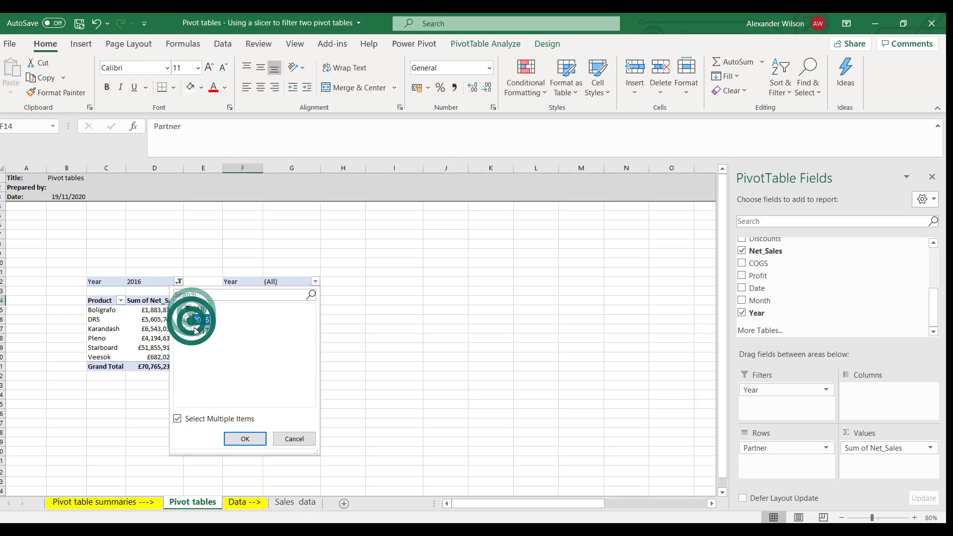
click(243, 438)
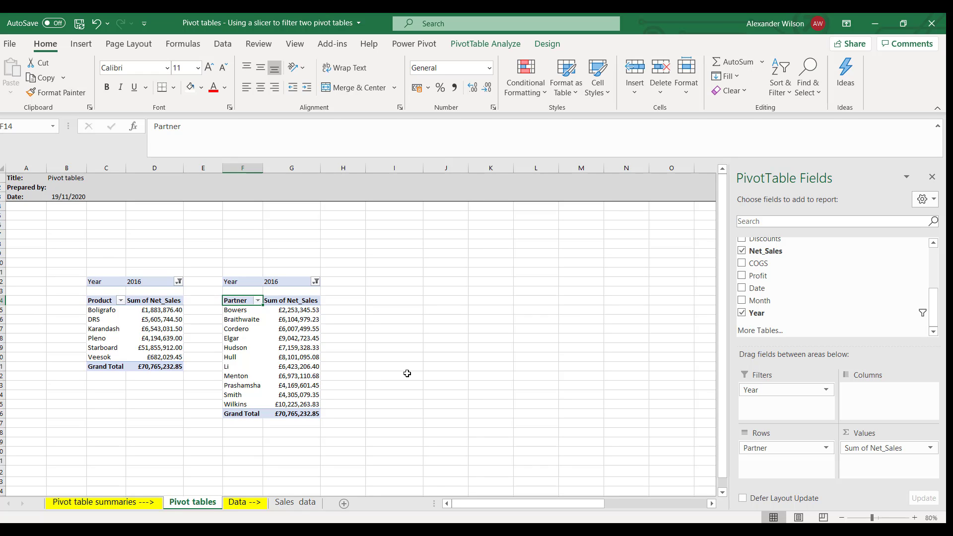
Undo the Year report filters on both the Product and Partner pivot tables.
key(ctrl+z)
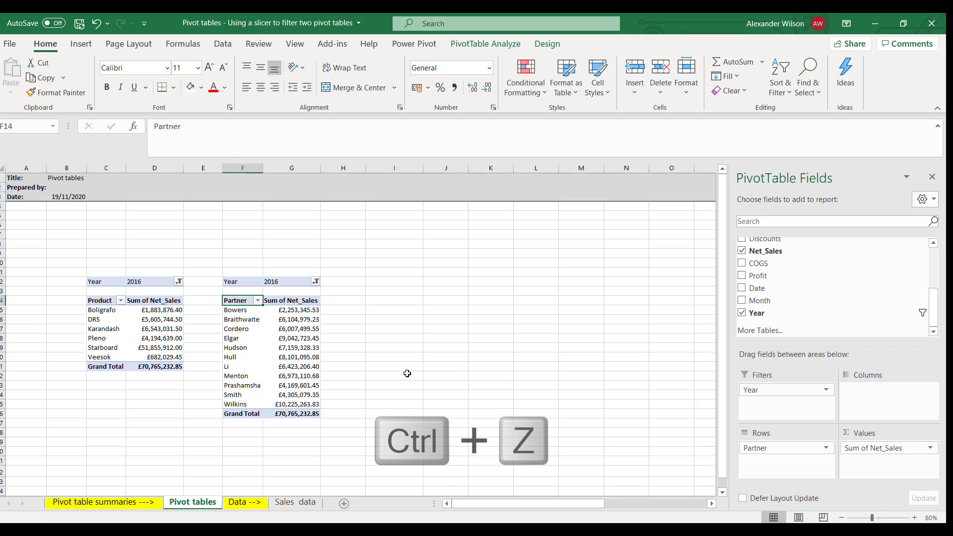
key(ctrl+z)
key(ctrl+z)
key(ctrl+z)
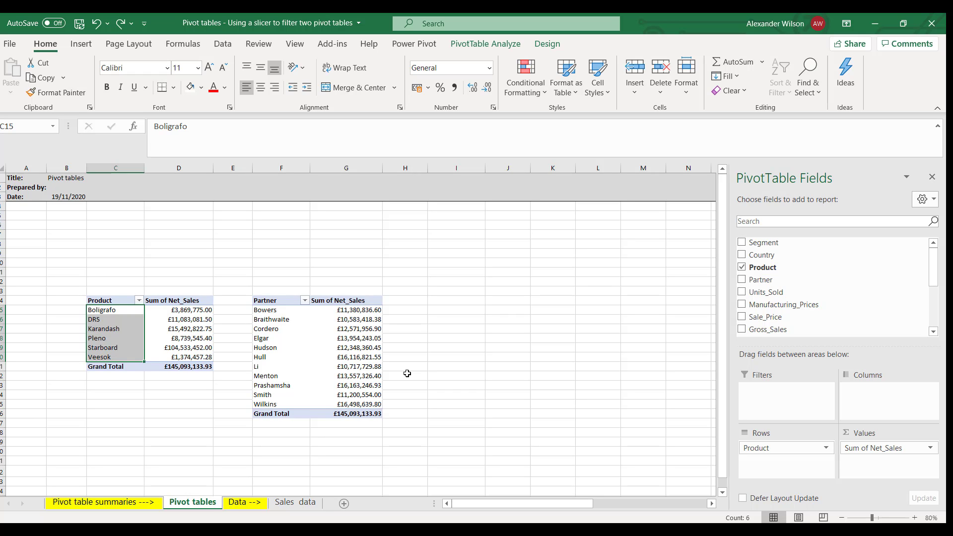
Insert a slicer for the Year field from the Product pivot table.
click(200, 302)
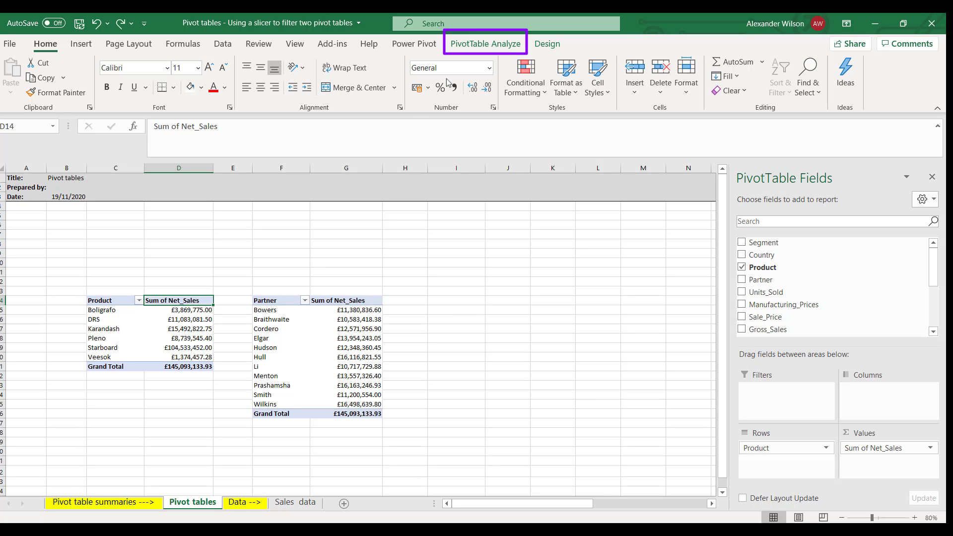
click(488, 45)
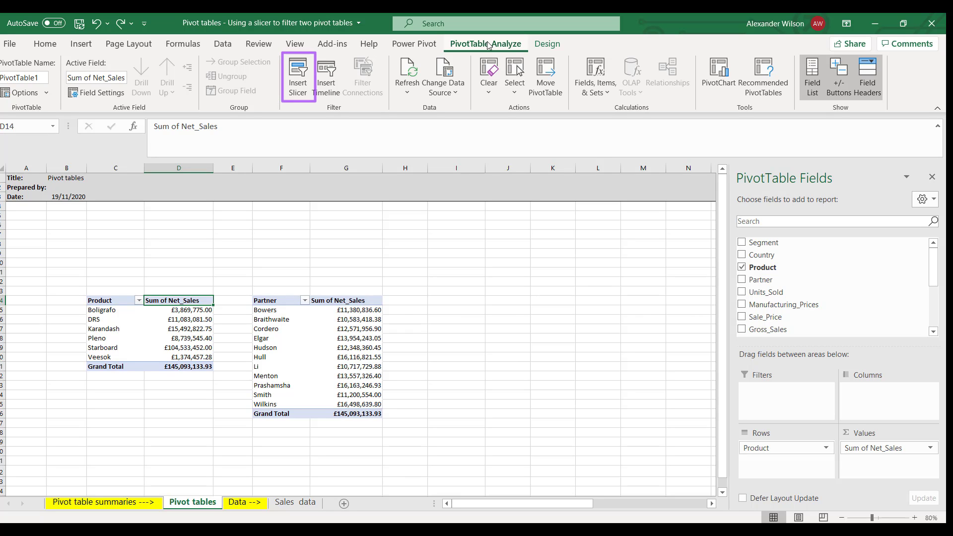
click(304, 74)
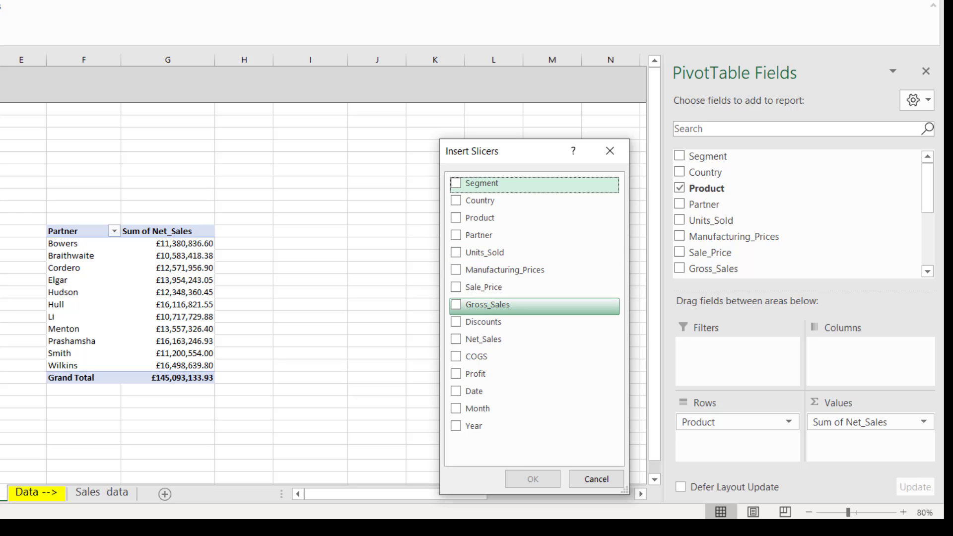
click(457, 427)
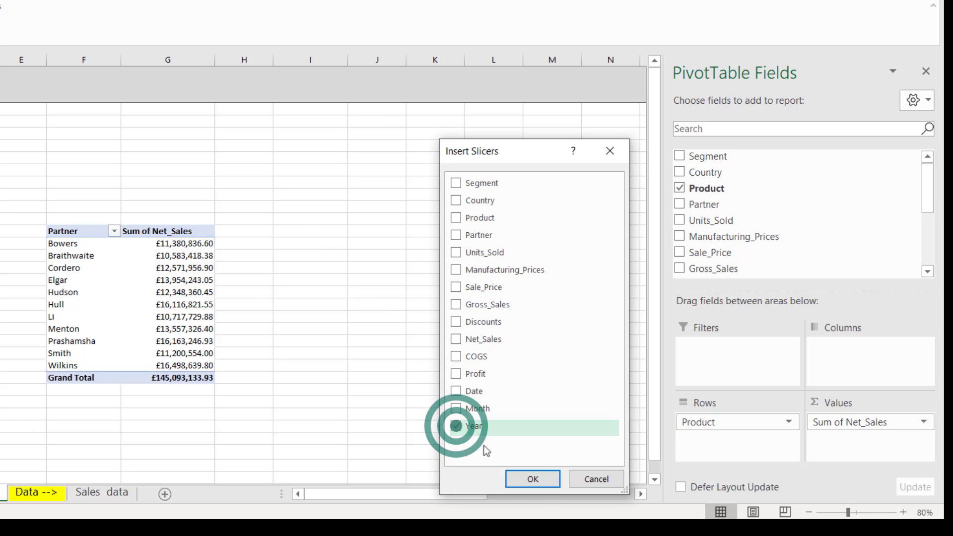
click(533, 479)
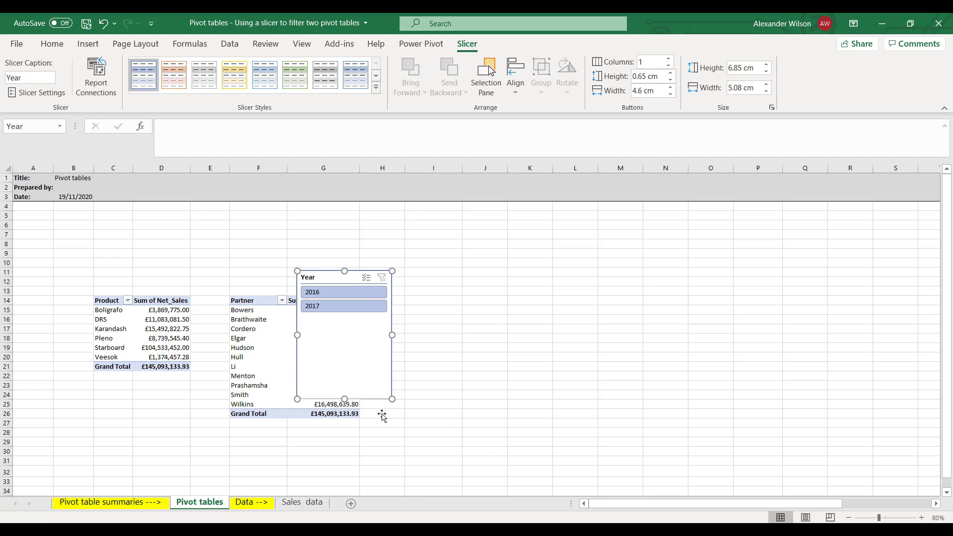
Shorten the Year slicer to about 2.68 cm high and place it above the Product pivot table.
drag(345, 399, 340, 320)
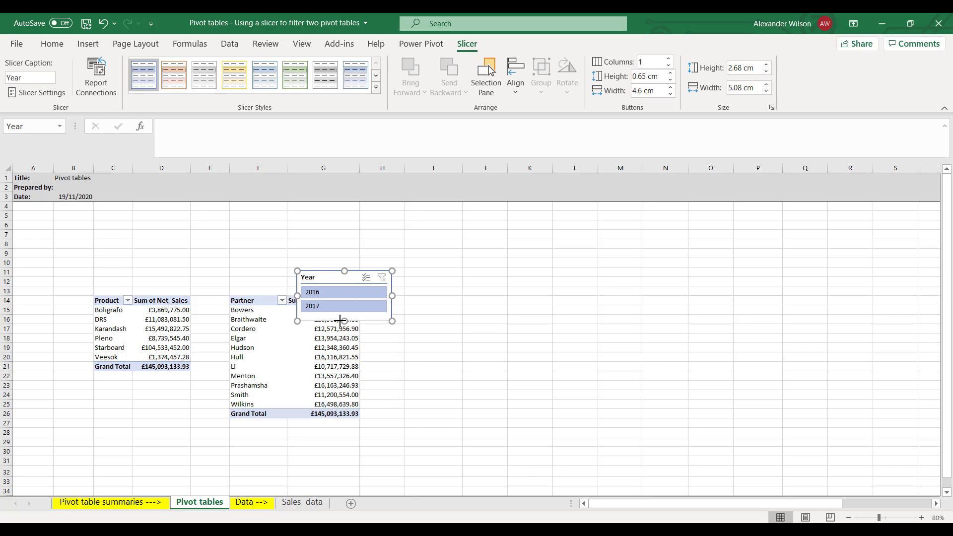
click(325, 274)
drag(325, 275, 124, 227)
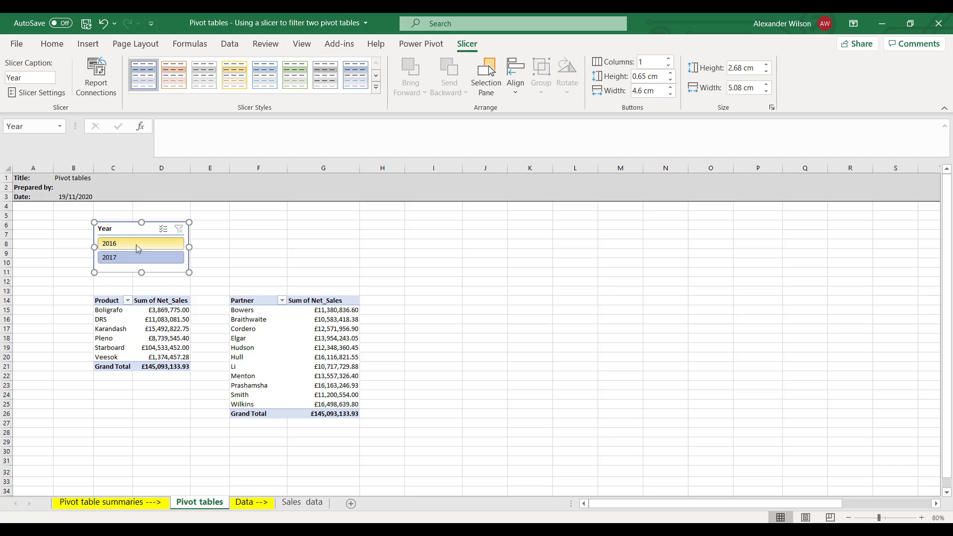
Filter the Year slicer to 2016 and add PivotTable2 to its report connections.
click(137, 248)
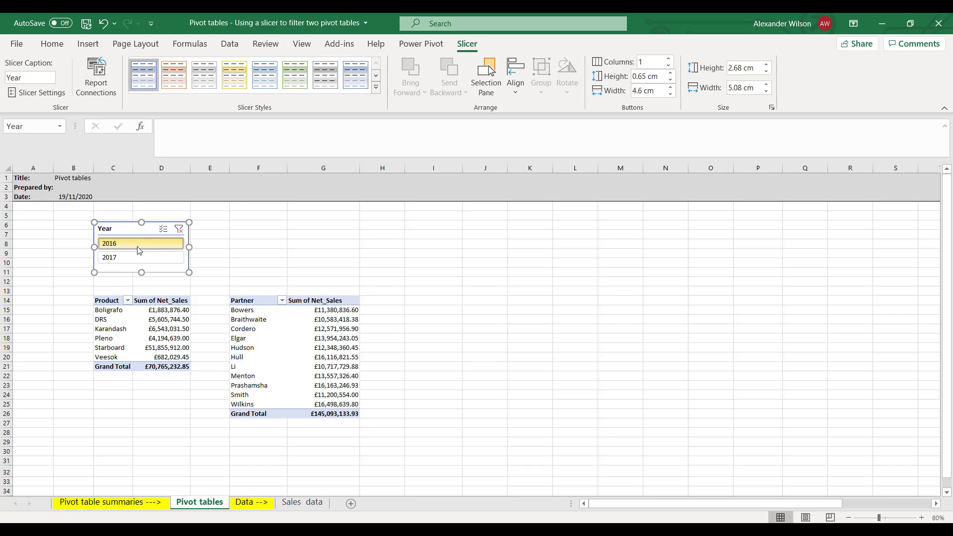
right_click(137, 246)
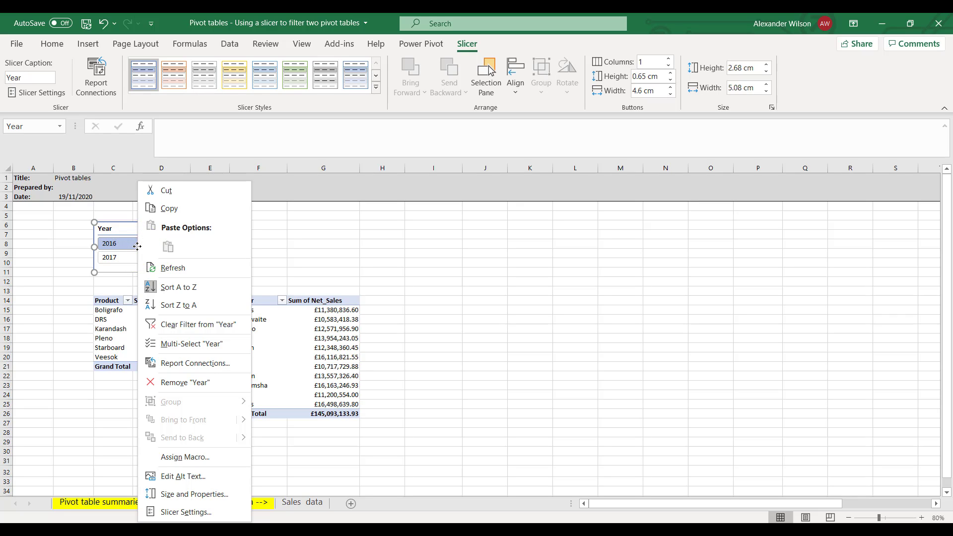
click(183, 363)
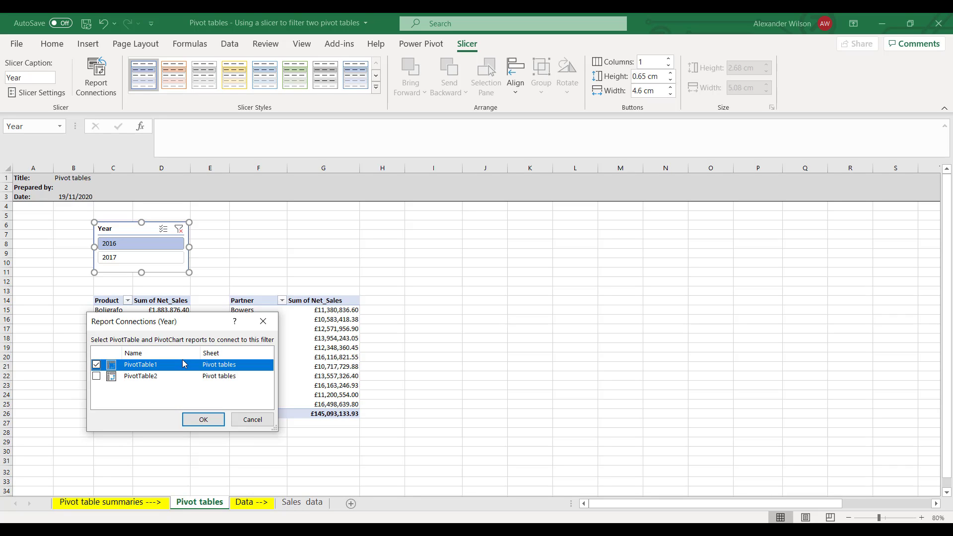
click(96, 377)
click(204, 419)
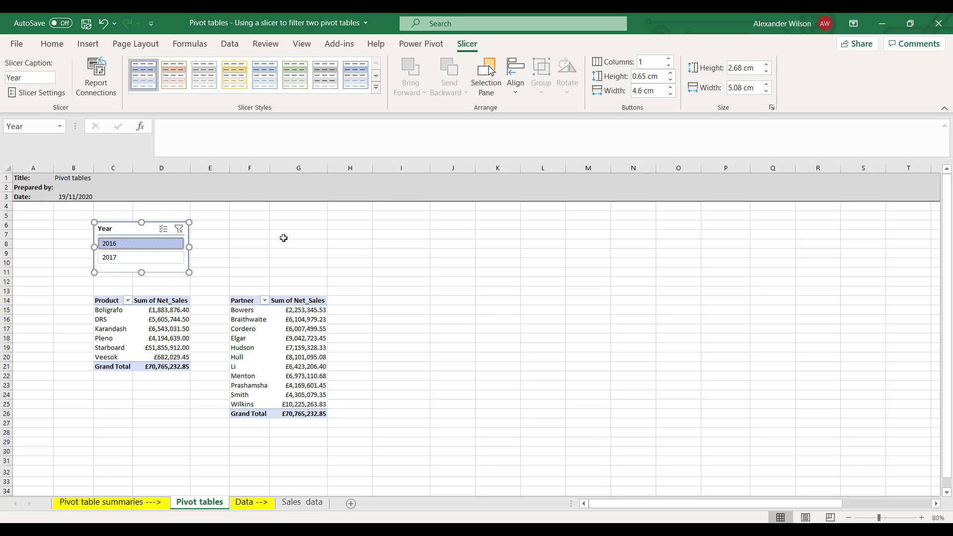
Filter both pivot tables to 2017 with the Year slicer.
click(180, 257)
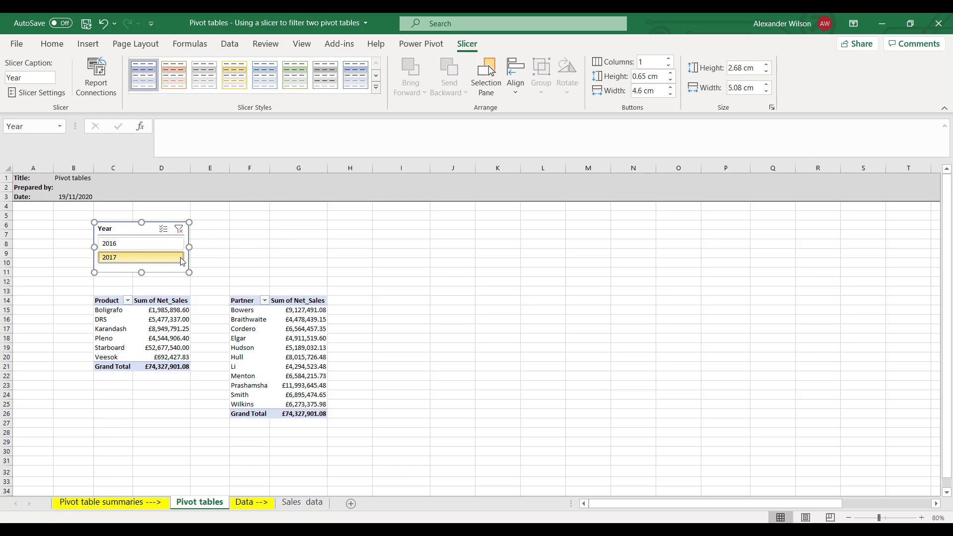